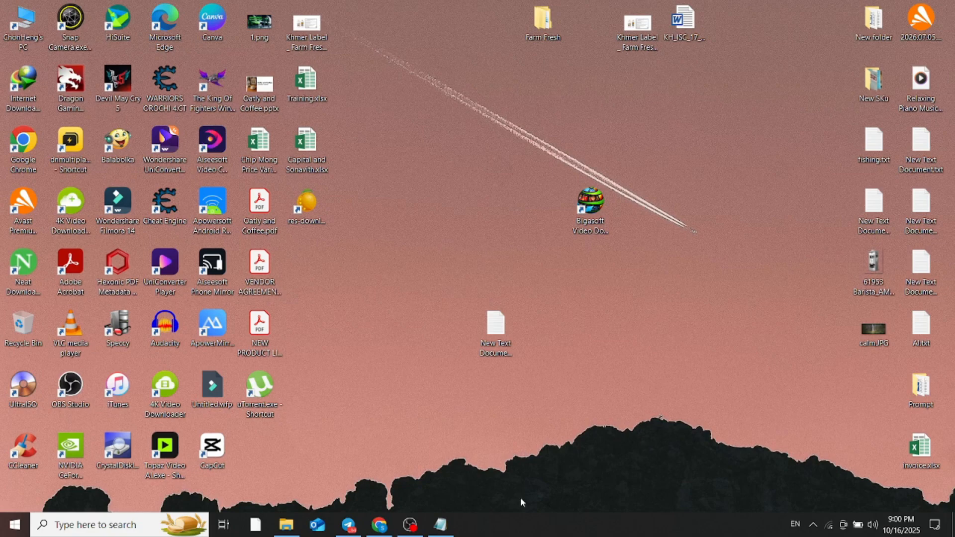
Open the notes file, highlight the "Download Linkgrabber" item in the list, and minimize the file
click(440, 525)
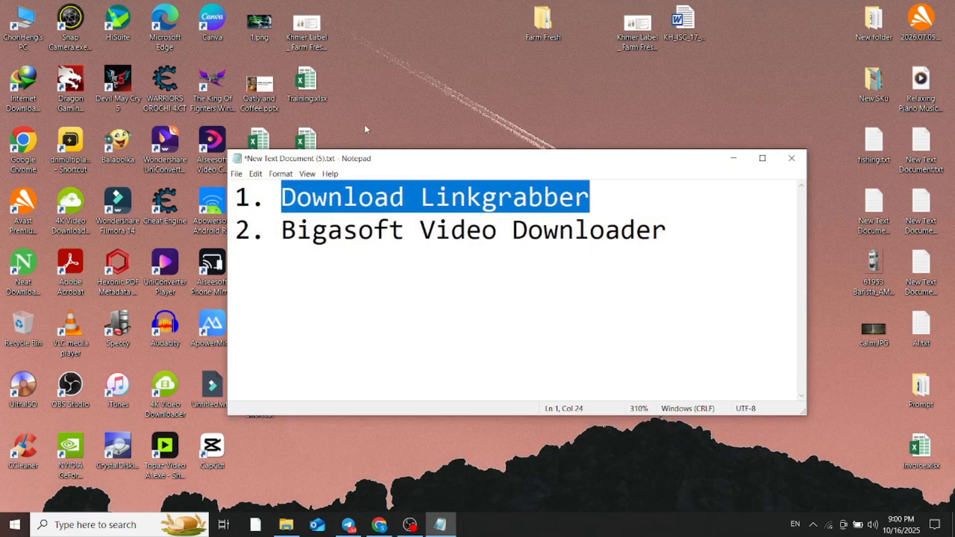
click(343, 231)
drag(281, 196, 590, 198)
click(733, 158)
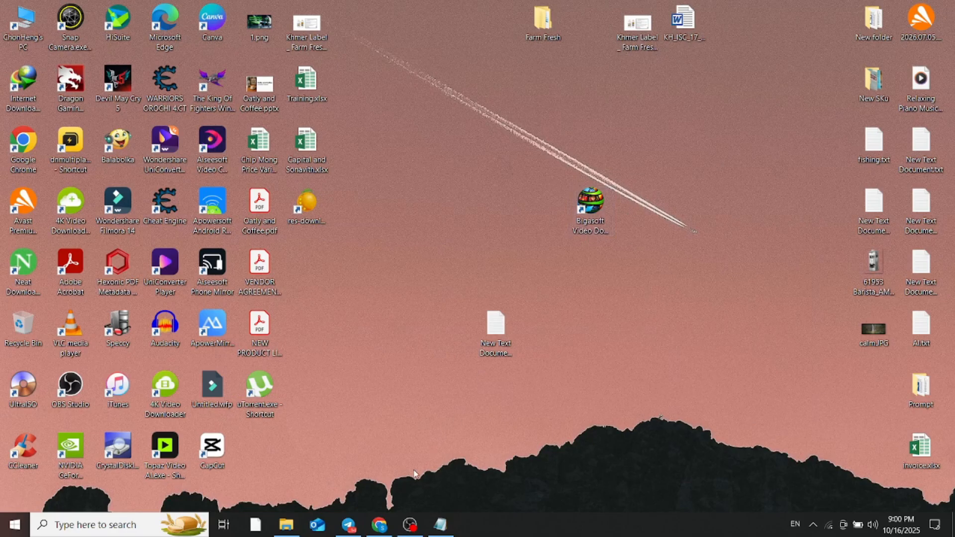
Switch to Chrome, search for "linkgrabber" and open the Link Grabber page in the Chrome Web Store
click(380, 525)
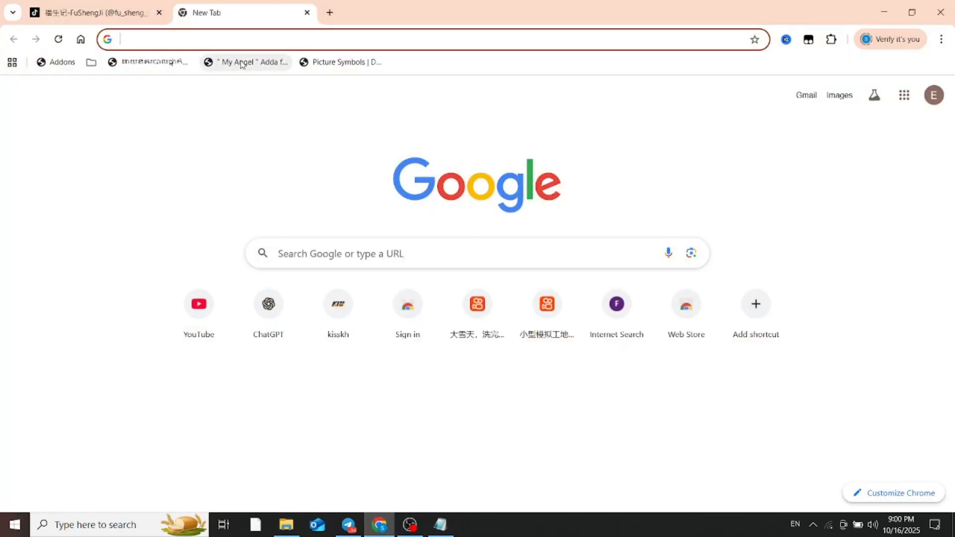
text(linkgr)
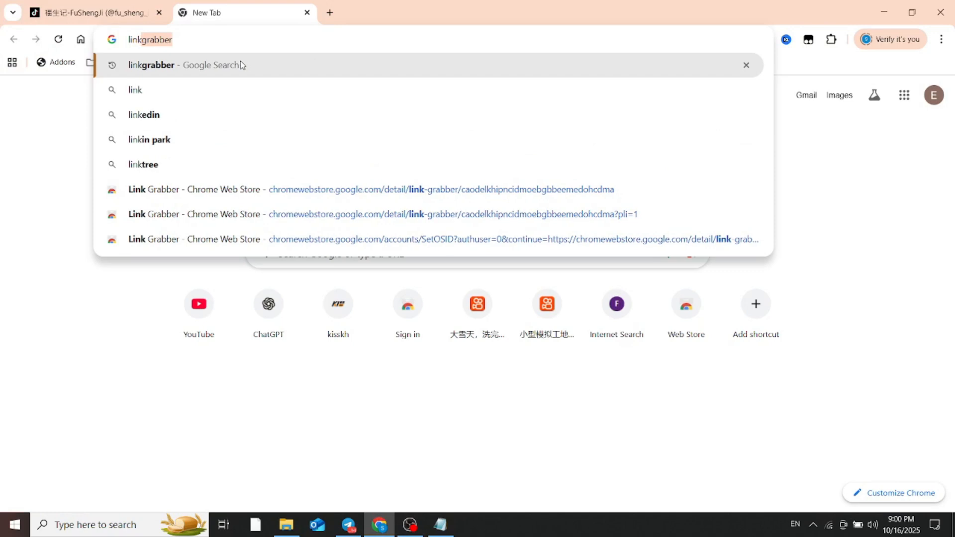
text(abber)
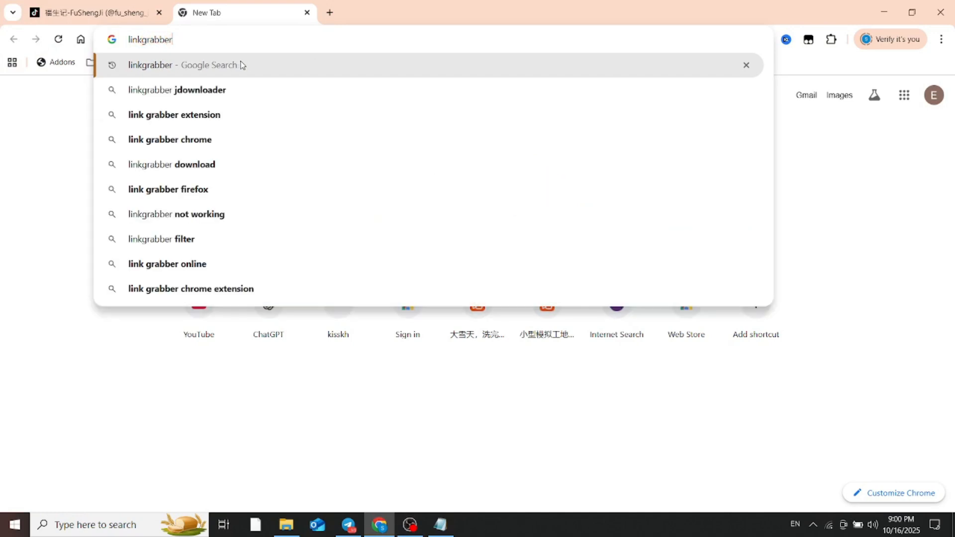
key(Return)
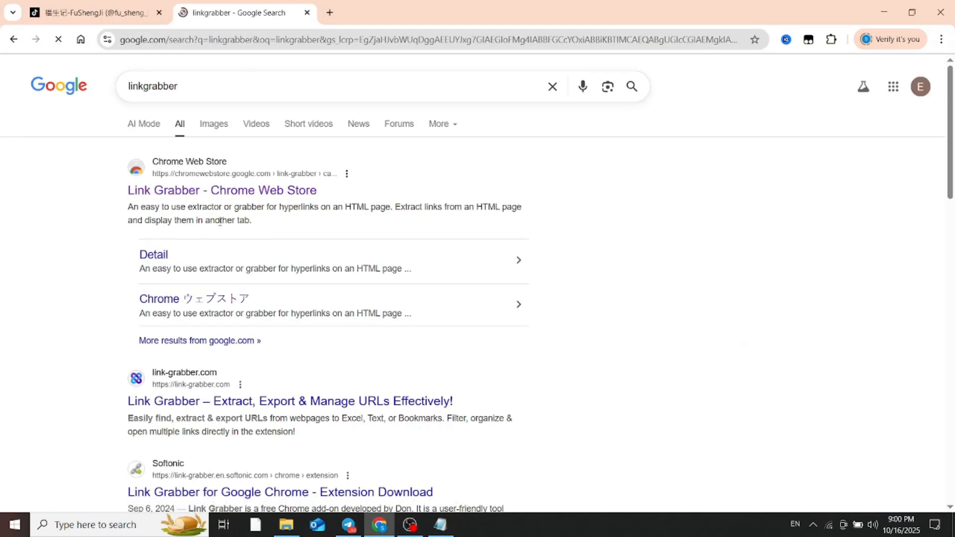
click(191, 195)
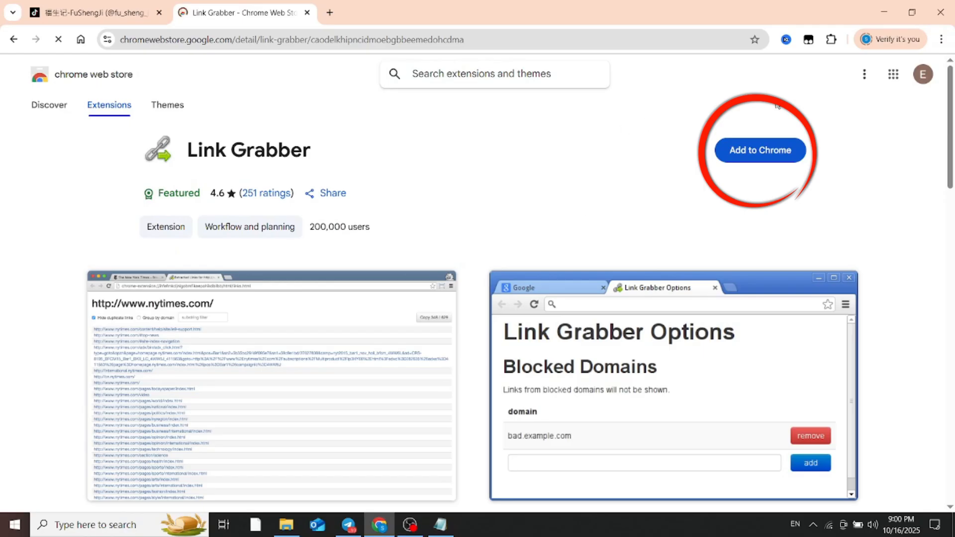
Add the Link Grabber extension to Chrome and dismiss the installation notice
click(768, 154)
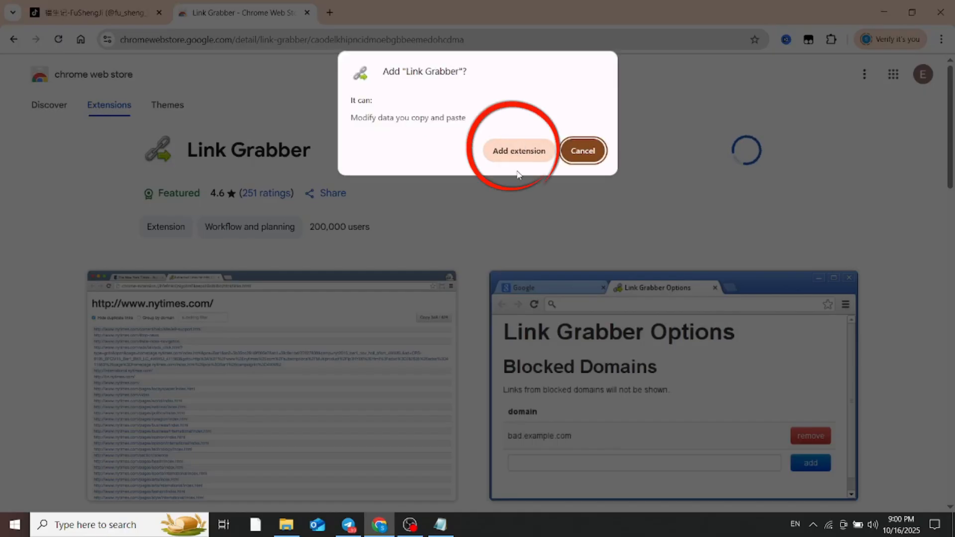
click(515, 155)
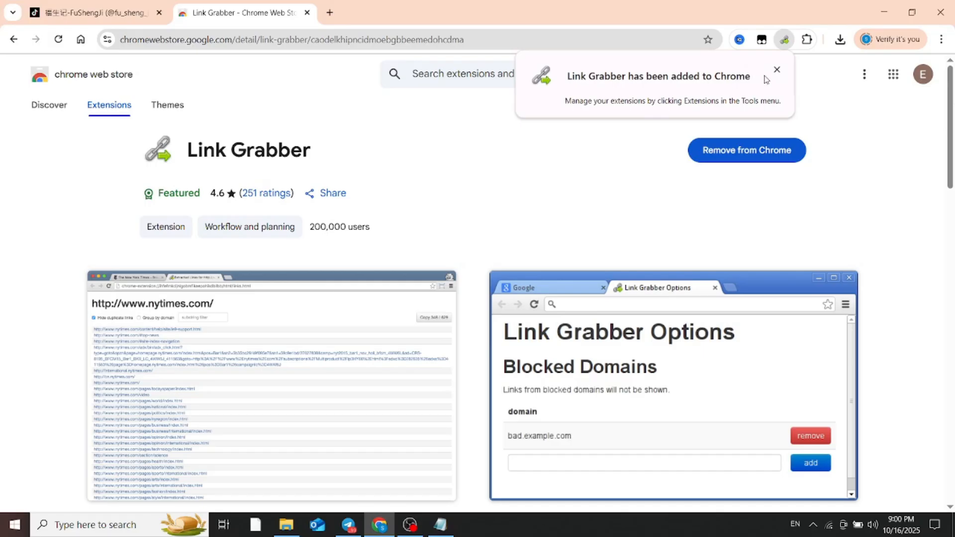
click(777, 70)
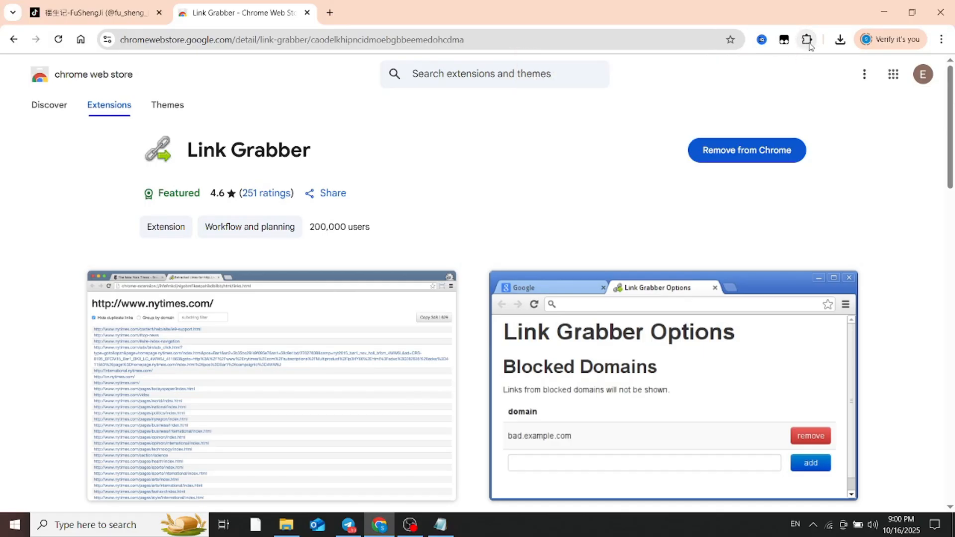
Pin the Link Grabber extension to the browser for quick access
click(807, 42)
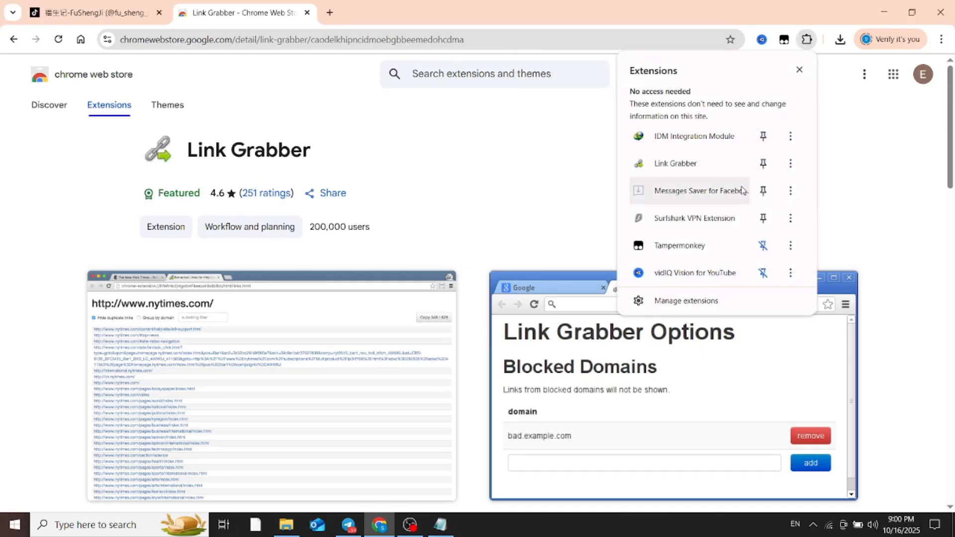
click(763, 166)
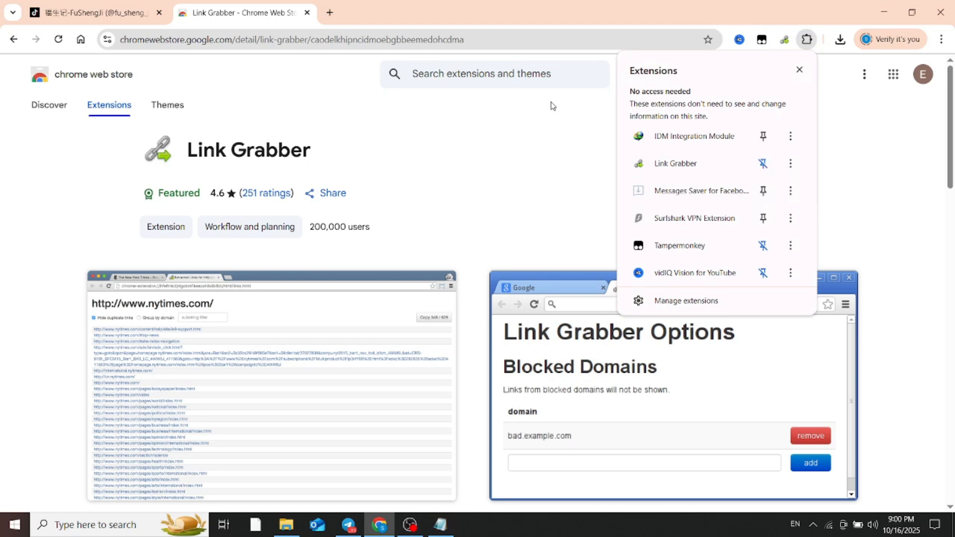
click(562, 123)
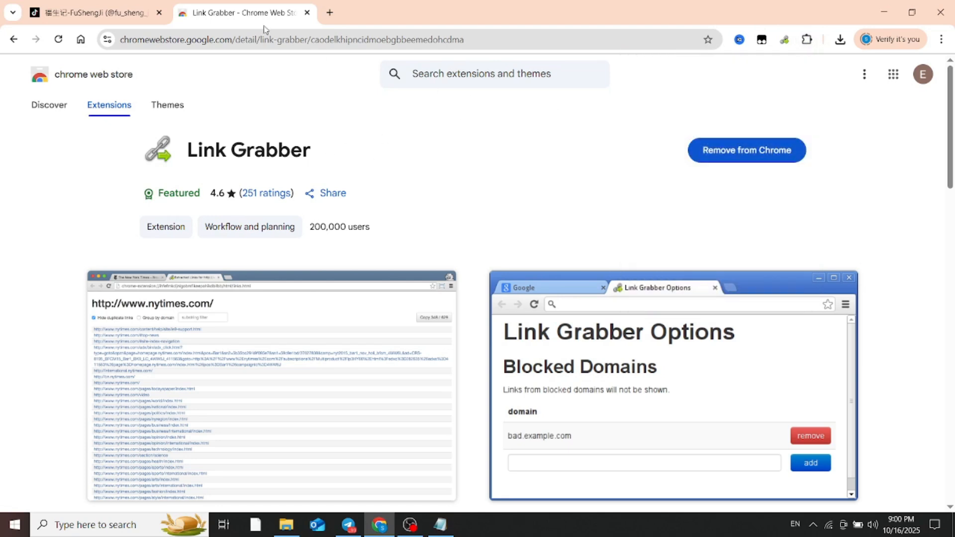
Go to the open fu_sheng_ji TikTok profile and extract its page links with Link Grabber
click(129, 7)
scroll(517, 361, down, 5)
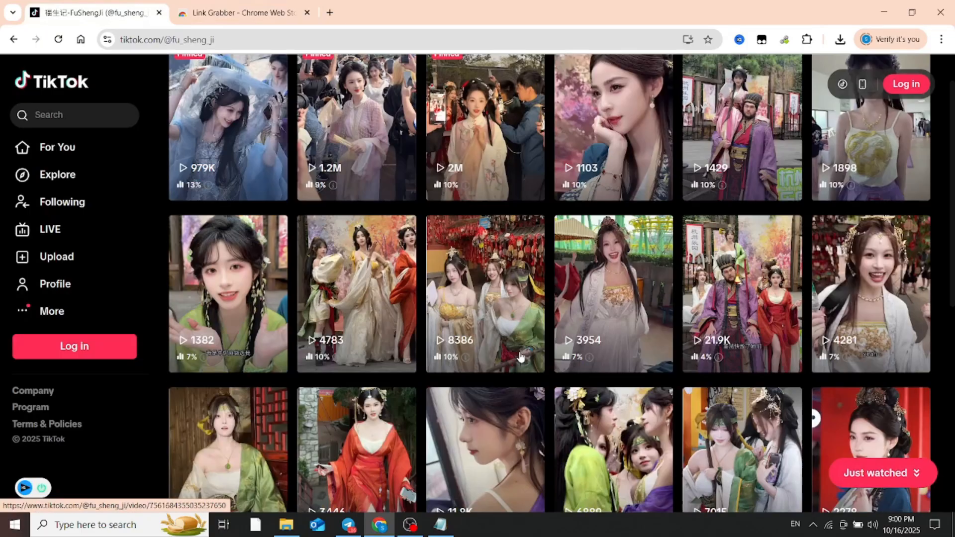
scroll(540, 343, up, 5)
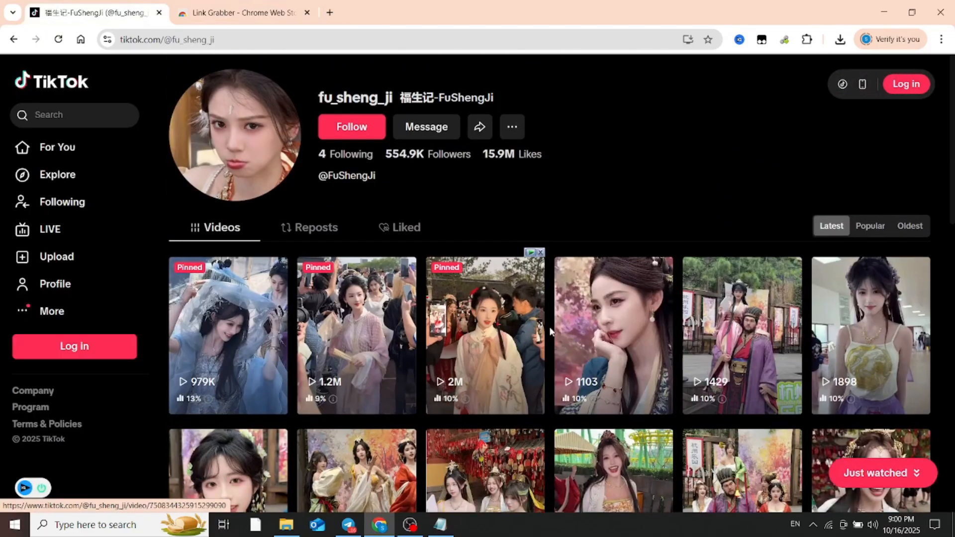
scroll(547, 338, down, 5)
scroll(564, 324, up, 5)
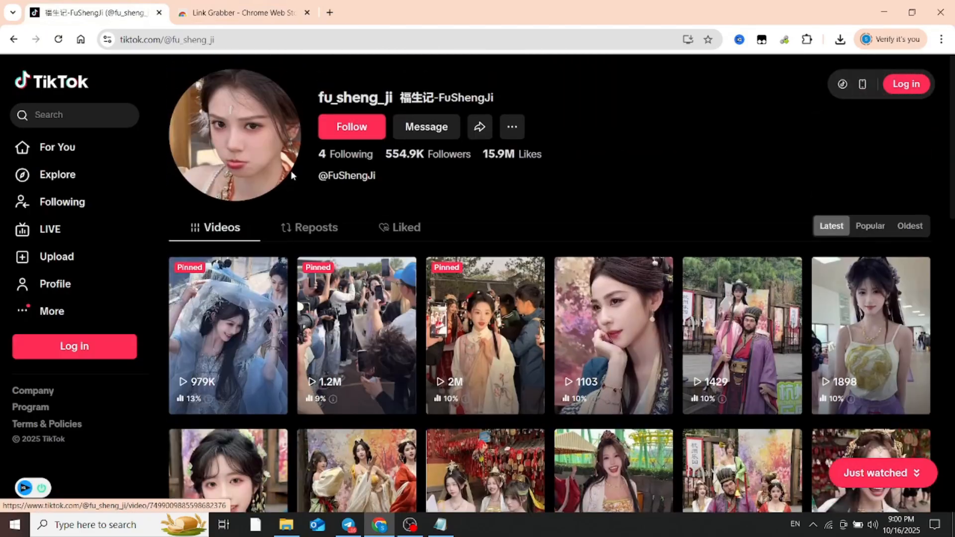
click(785, 40)
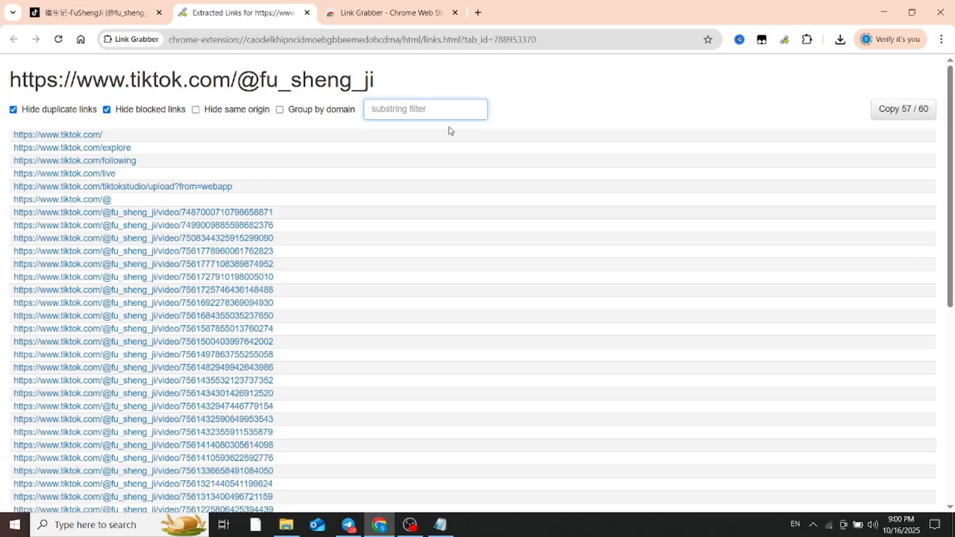
Return to the TikTok profile and browse far down its video grid so that more videos load
click(41, 4)
scroll(440, 328, down, 15)
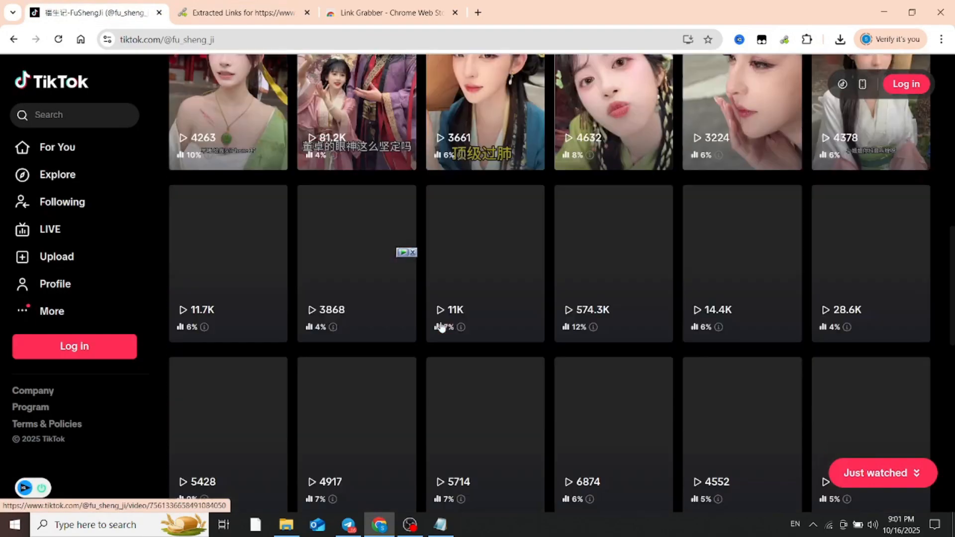
scroll(439, 327, down, 2)
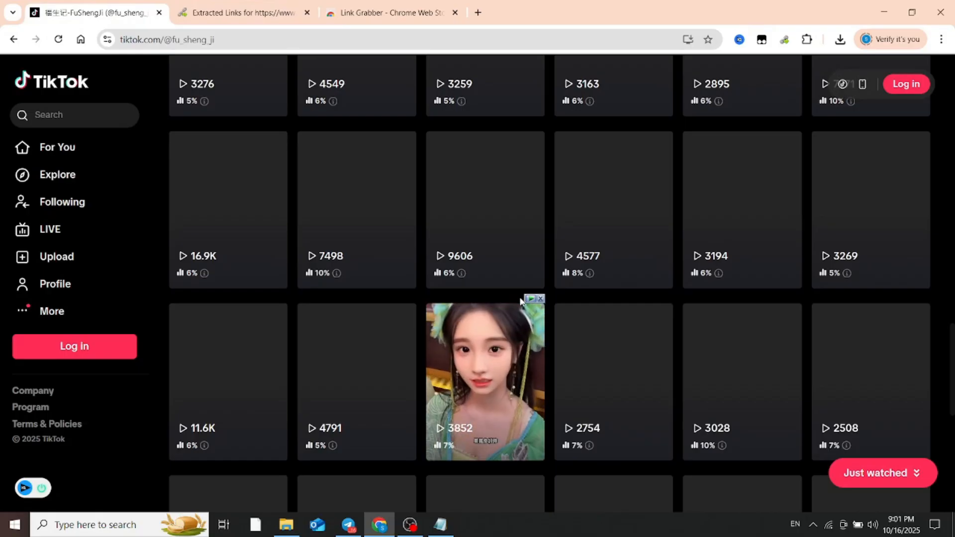
scroll(520, 301, down, 5)
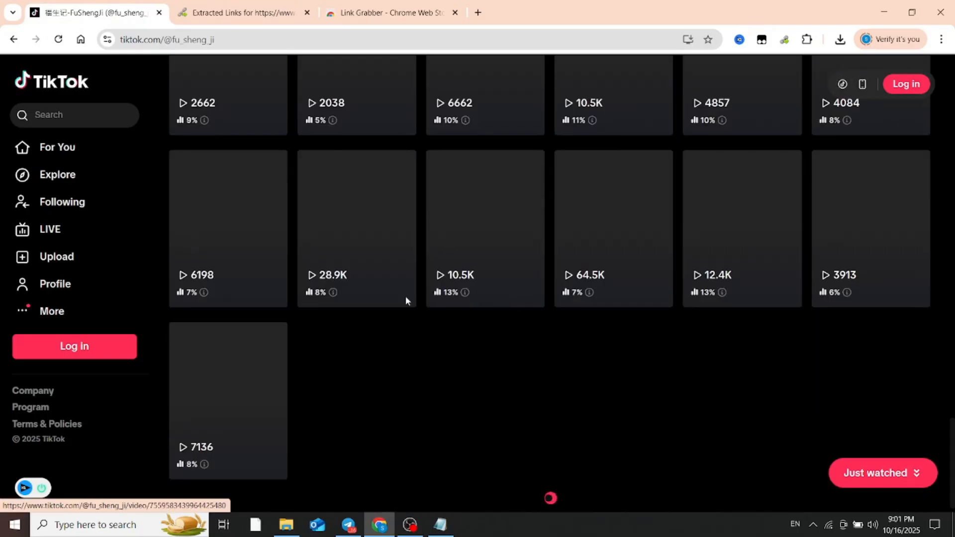
scroll(395, 256, down, 7)
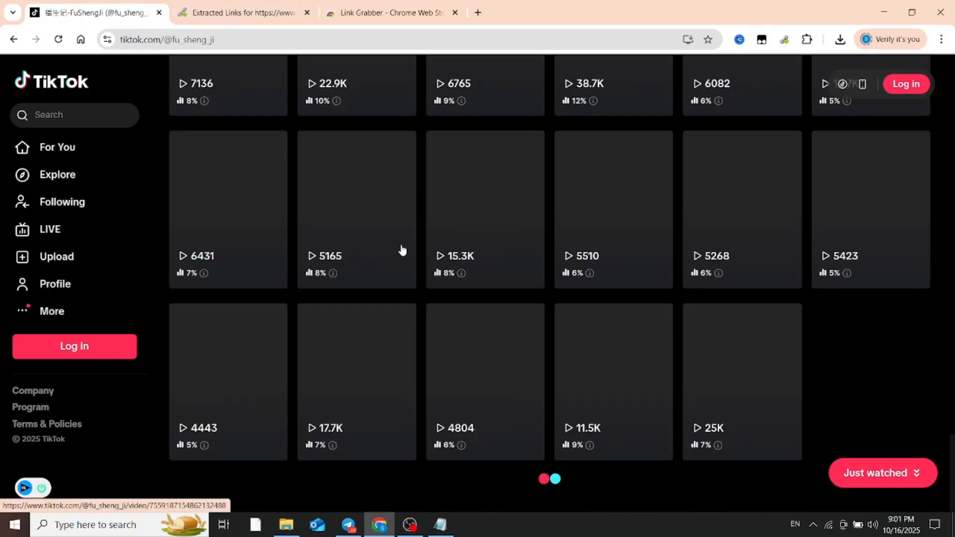
scroll(402, 247, down, 12)
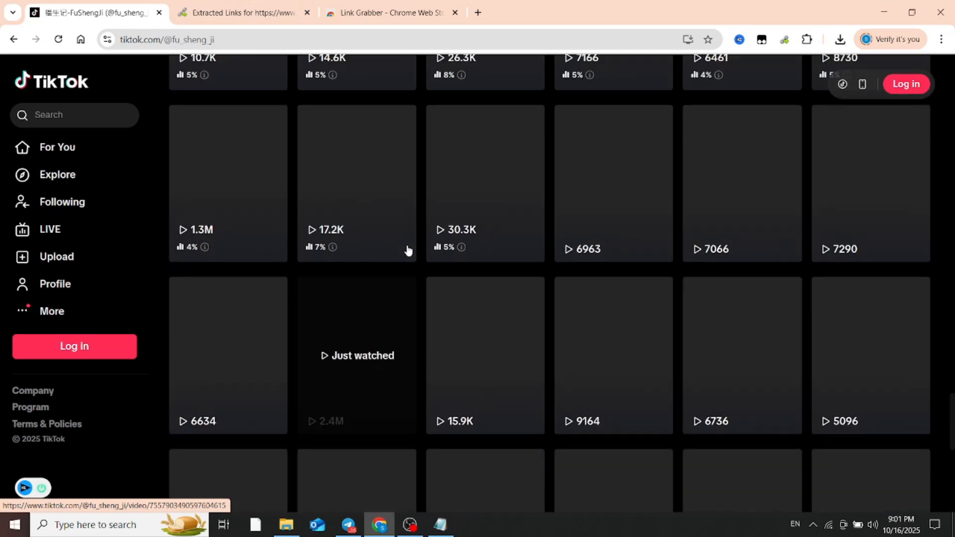
scroll(435, 312, down, 7)
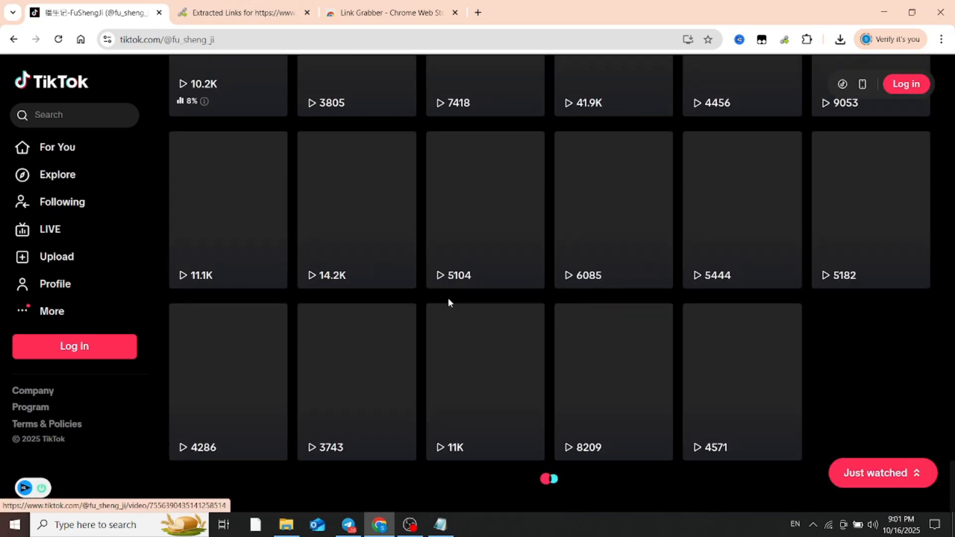
scroll(446, 297, down, 7)
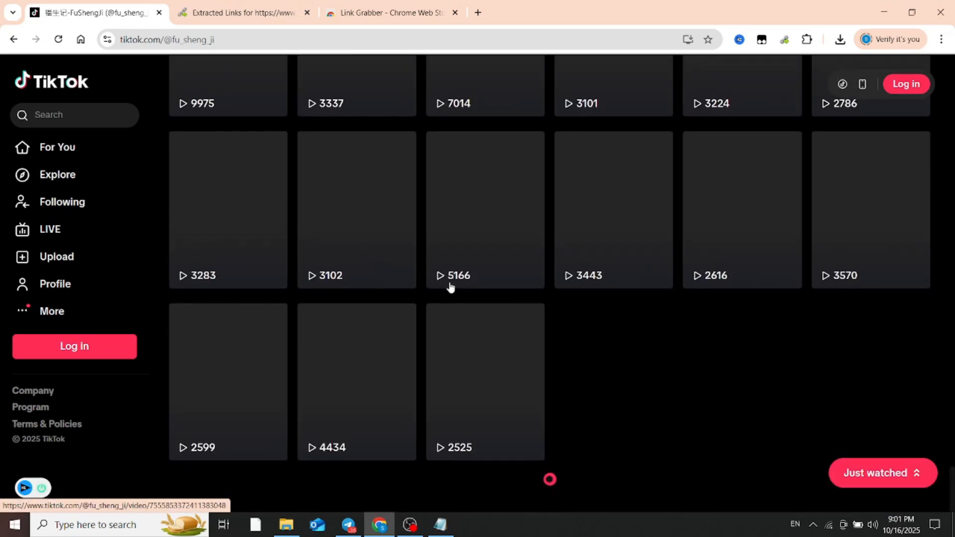
scroll(450, 287, down, 7)
scroll(450, 278, down, 6)
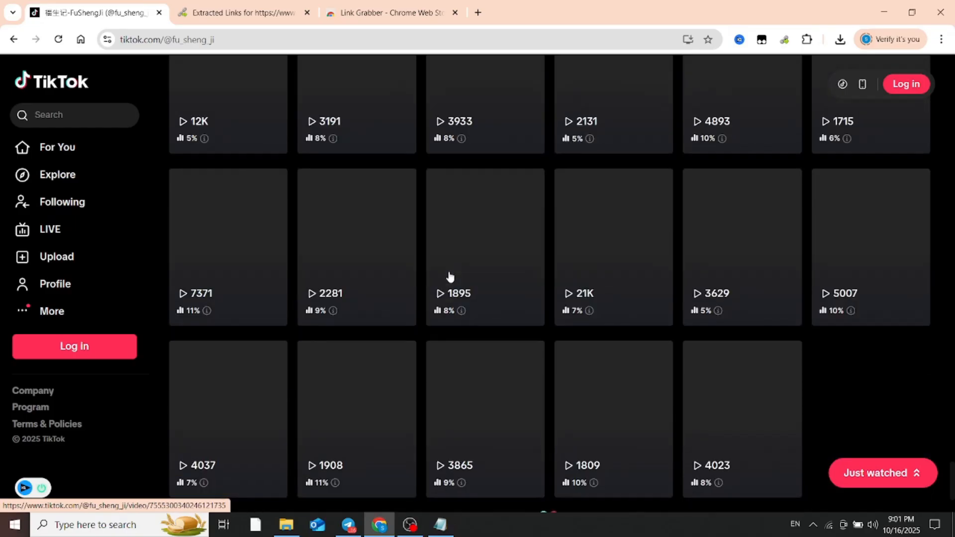
scroll(450, 276, down, 1)
scroll(466, 362, down, 5)
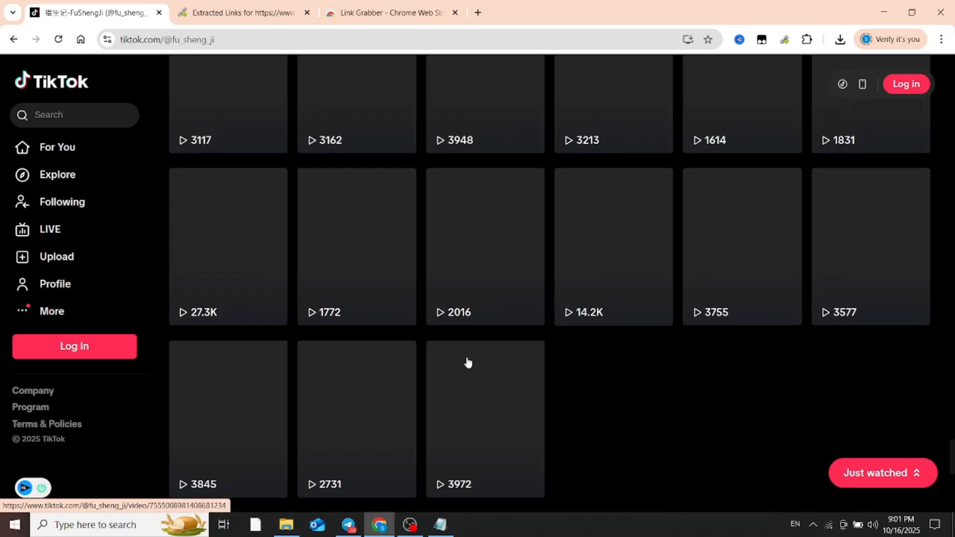
scroll(723, 425, down, 1)
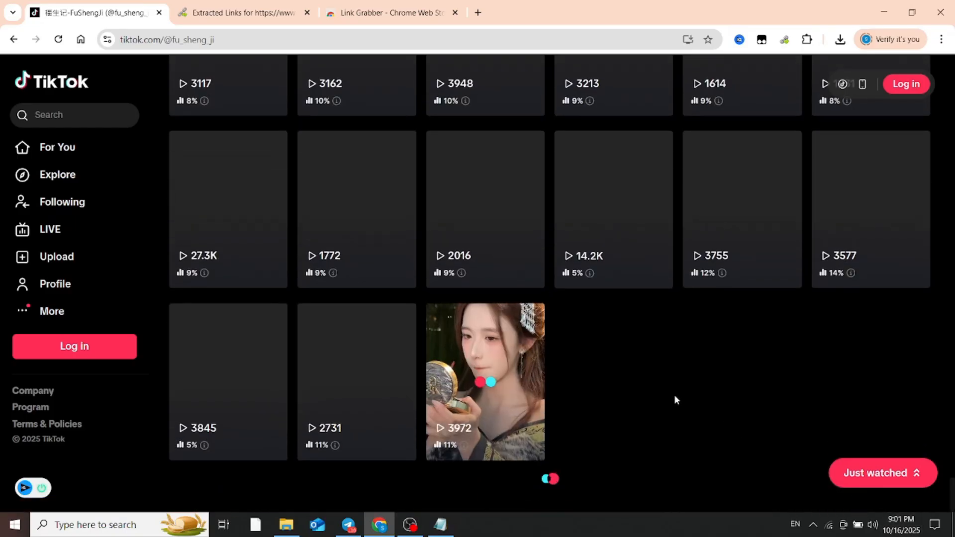
scroll(668, 392, down, 5)
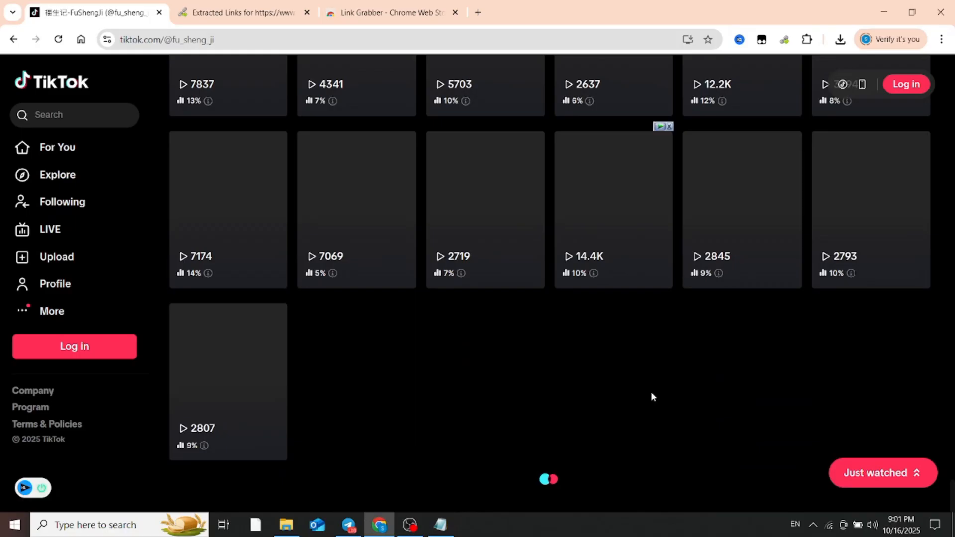
scroll(650, 393, down, 6)
scroll(647, 390, down, 6)
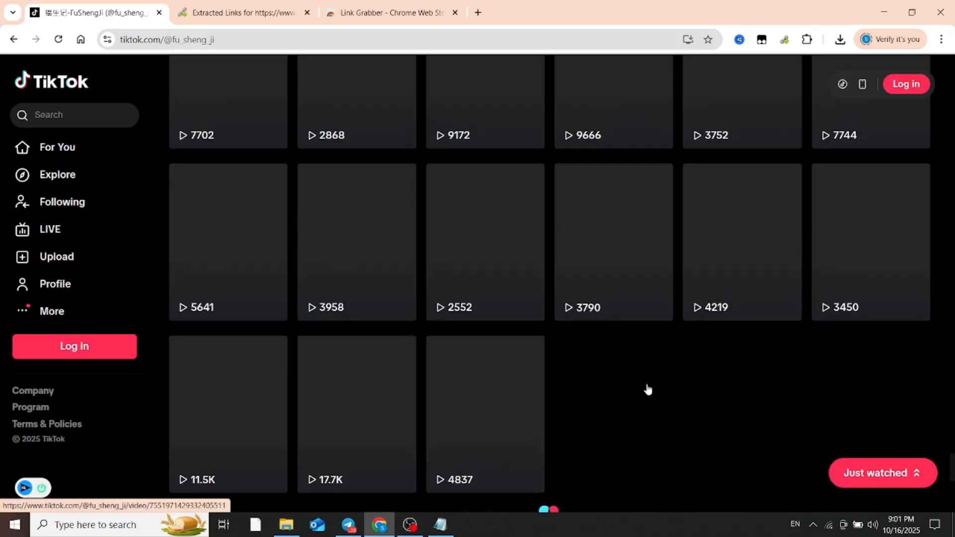
scroll(645, 375, down, 6)
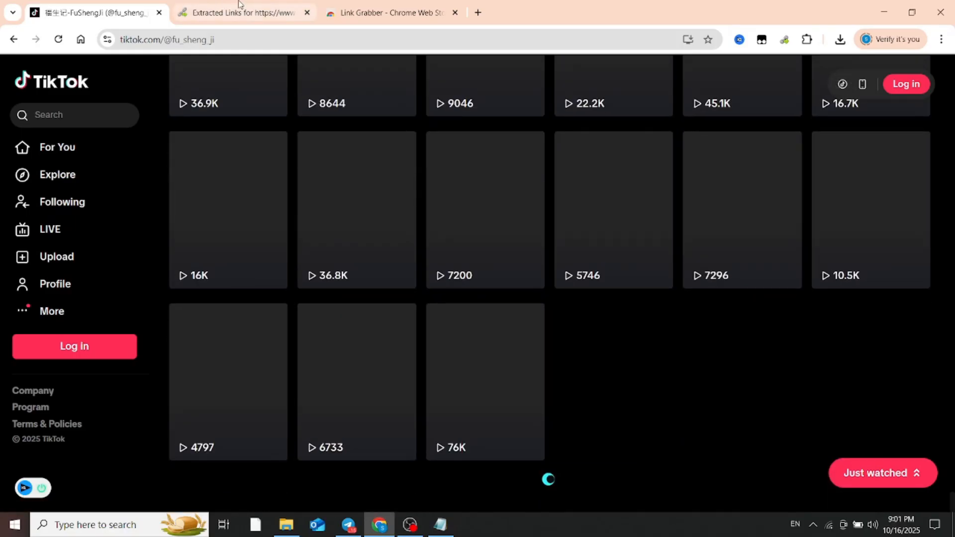
click(229, 8)
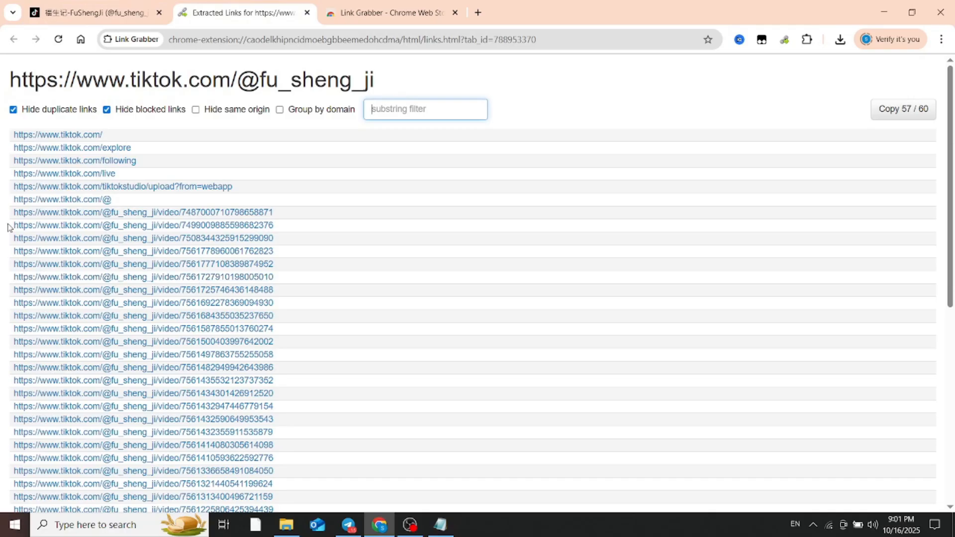
drag(11, 214, 172, 214)
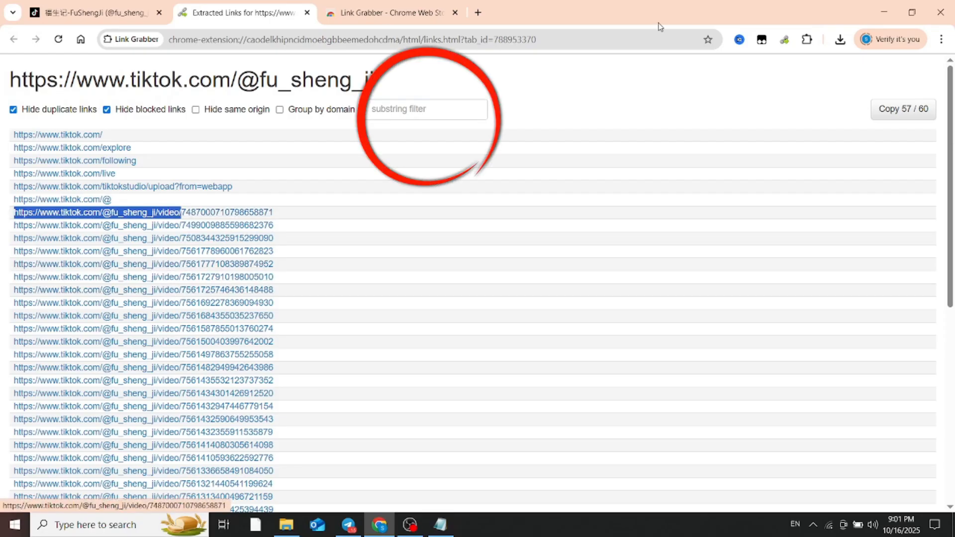
click(410, 109)
text(https://www.tiktok.com/@fu_sheng_ji/video/)
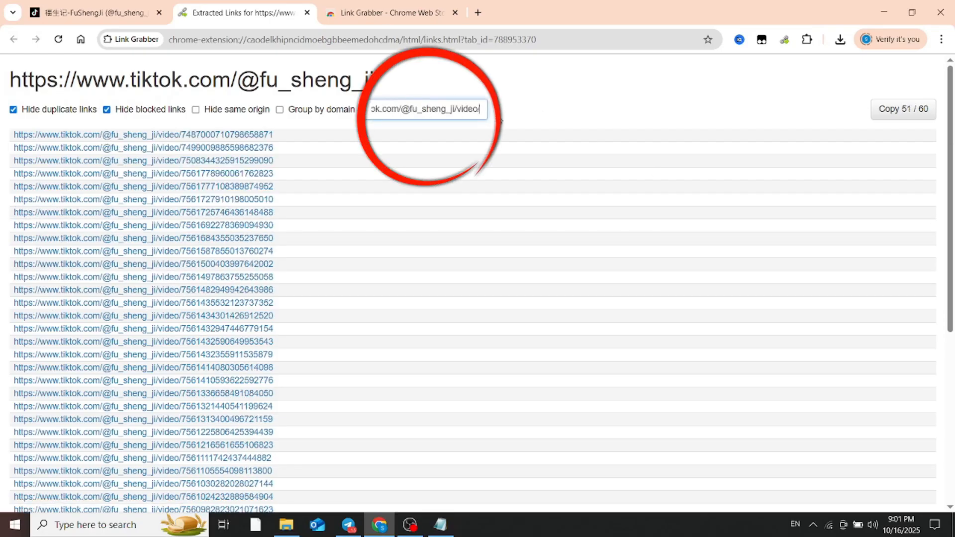
scroll(241, 218, down, 6)
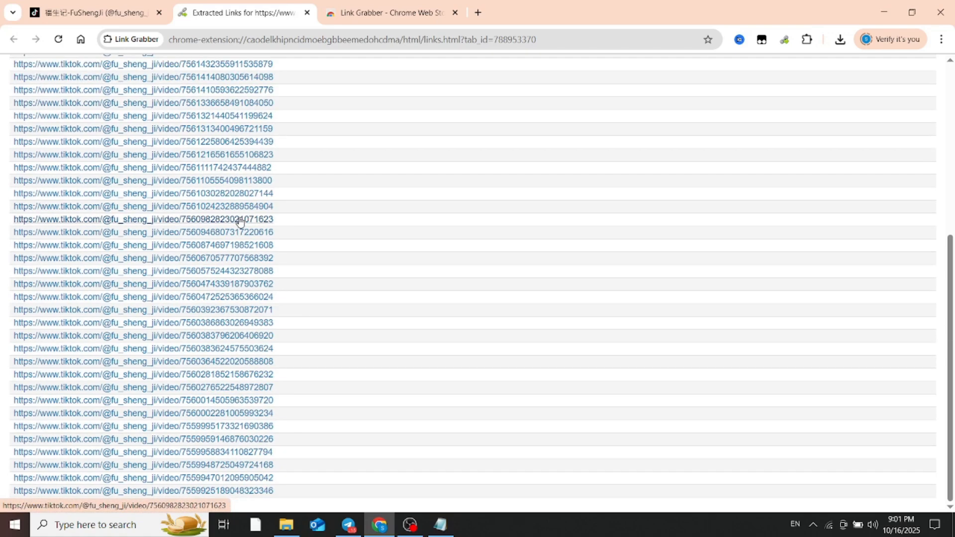
scroll(210, 298, up, 3)
scroll(210, 298, up, 3)
scroll(219, 276, down, 5)
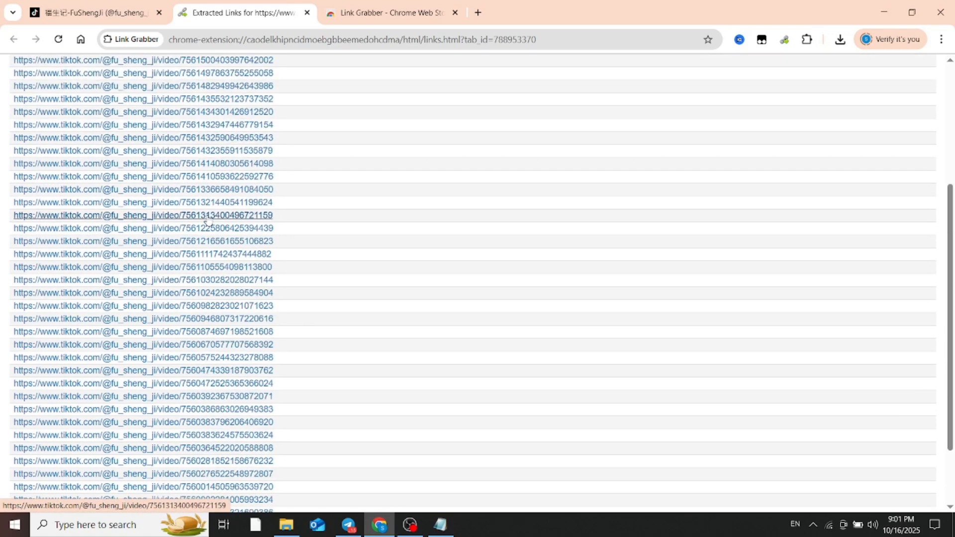
Copy all the filtered video links from the extracted list and minimize the browser
scroll(526, 297, up, 5)
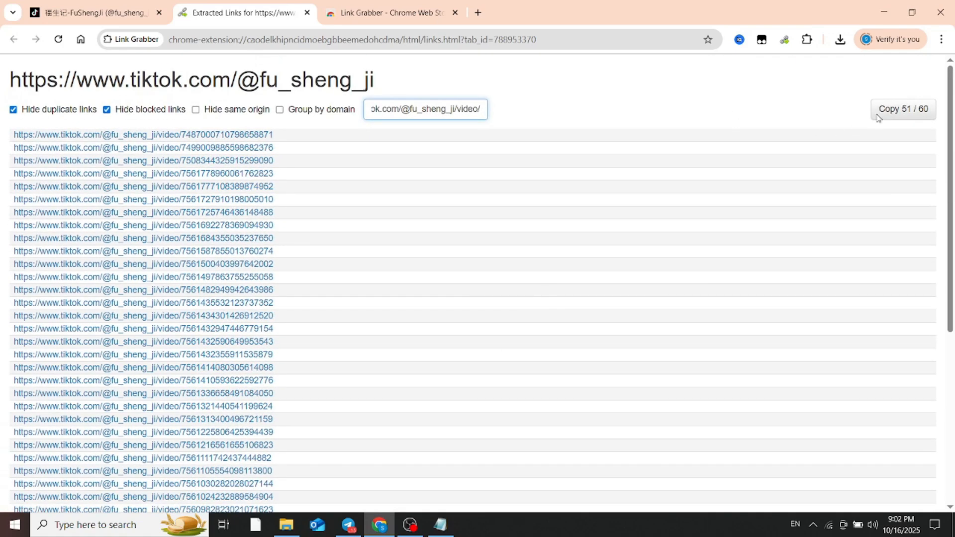
click(900, 119)
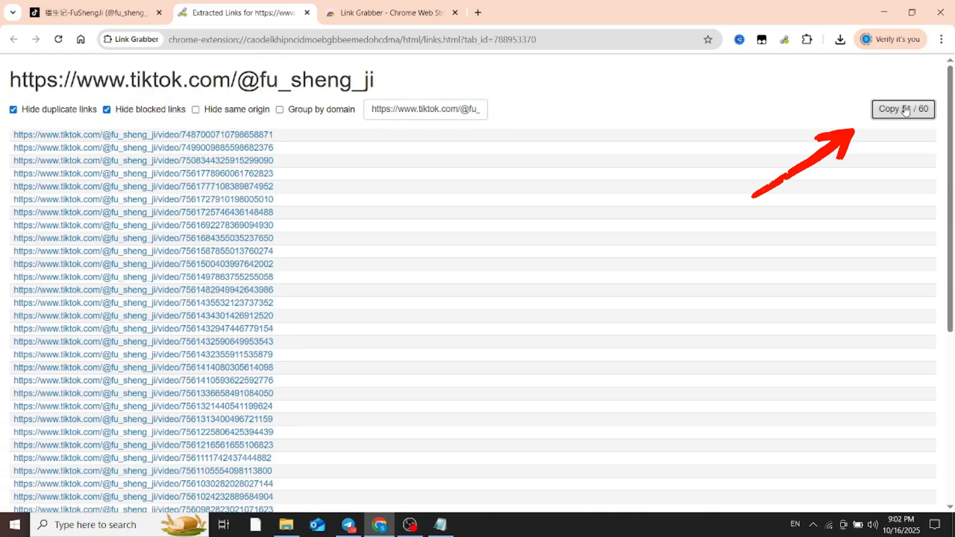
click(883, 12)
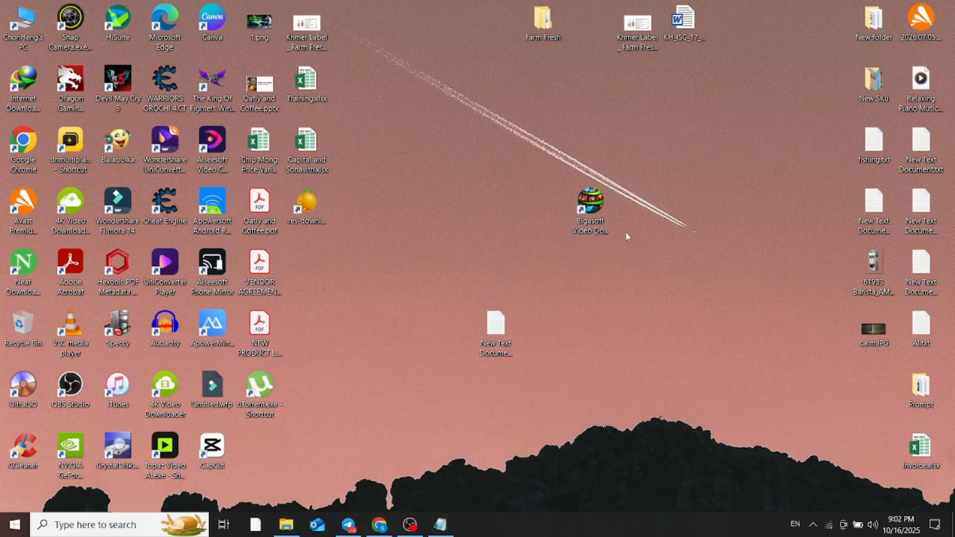
Open Bigasoft Video Downloader Pro, switch to multiple-URL entry and start downloading the copied TikTok links
click(590, 204)
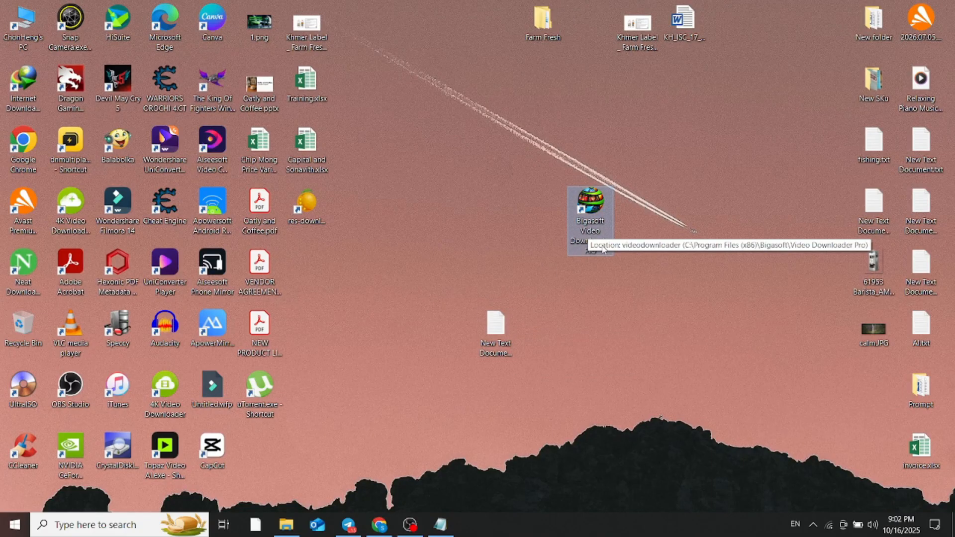
double_click(596, 222)
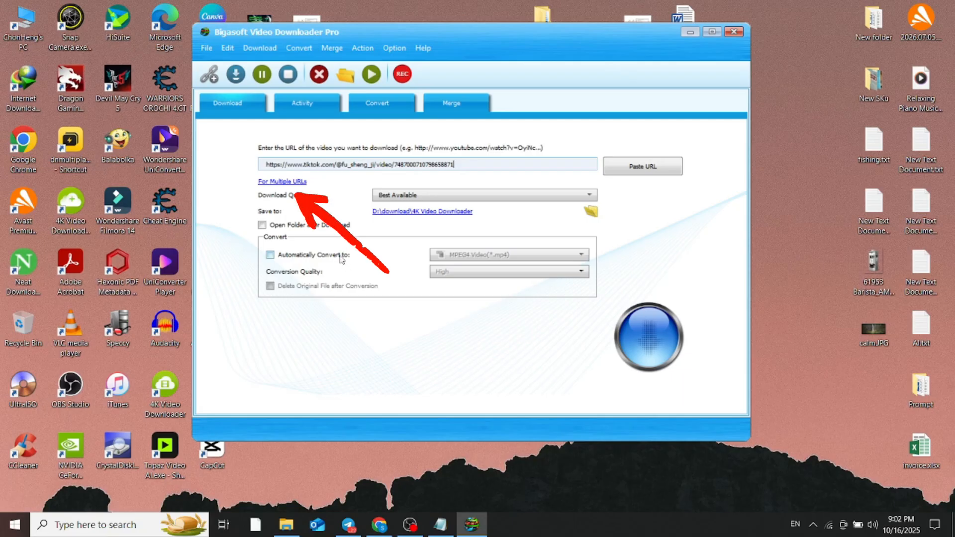
click(272, 182)
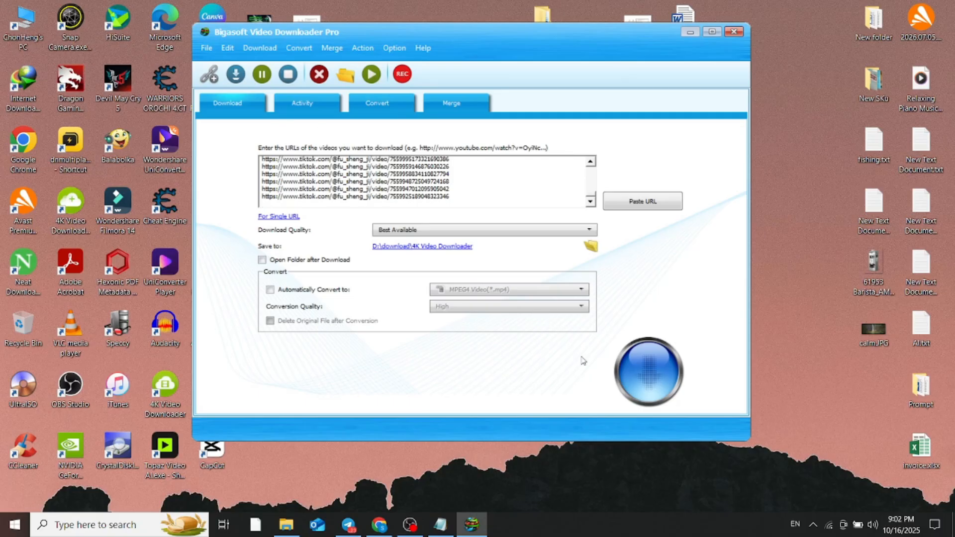
click(659, 382)
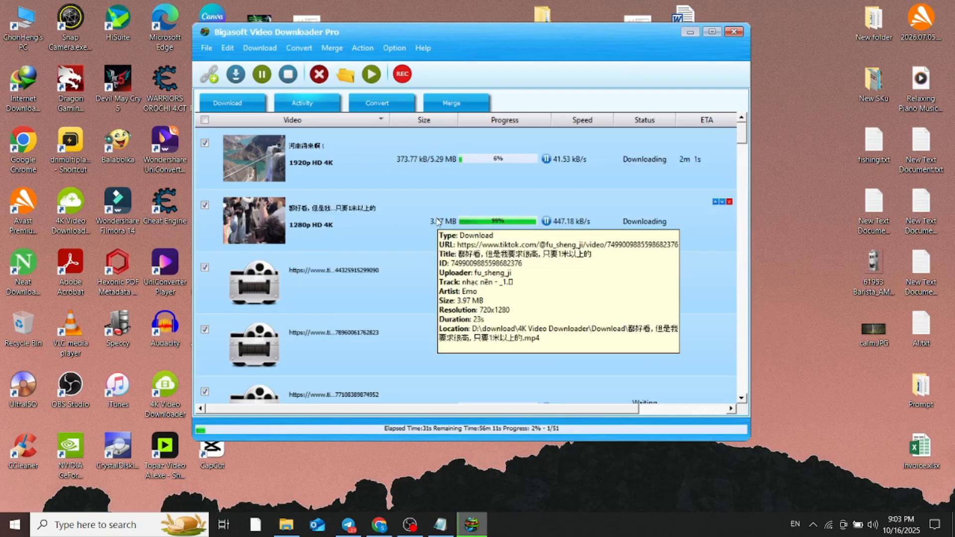
Open the download folder of the second video in the activity list and play its MP4 file
click(359, 225)
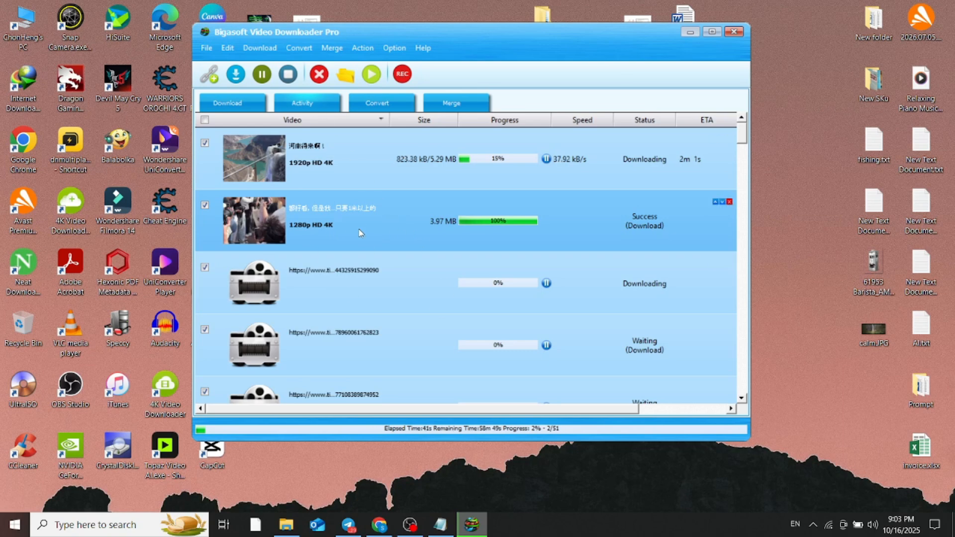
click(350, 78)
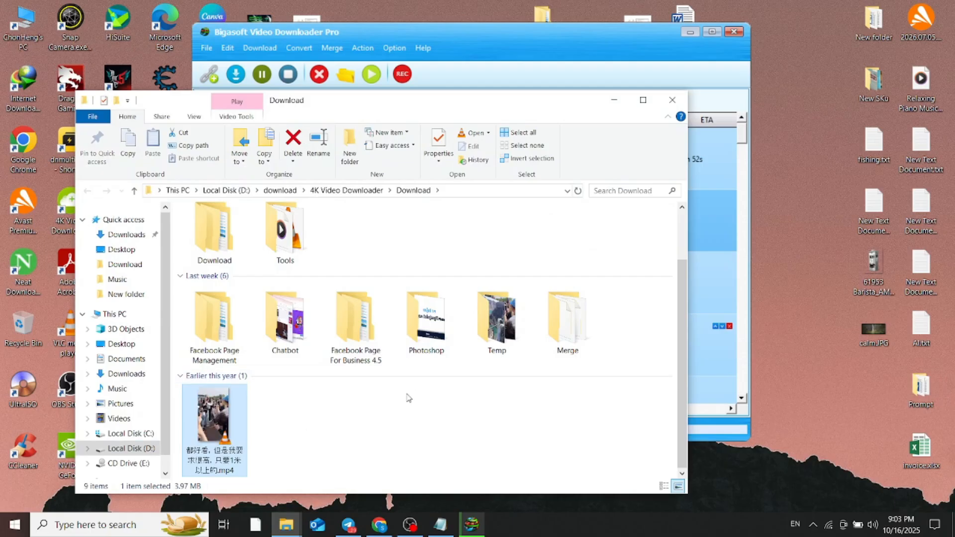
double_click(234, 434)
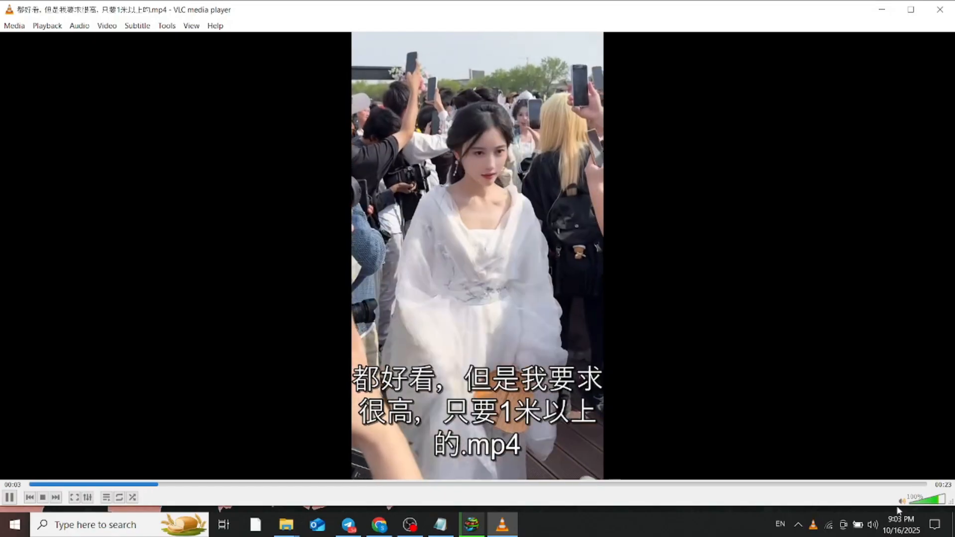
Lower the player's volume to 0% while watching the downloaded video, and close the player
drag(931, 502, 911, 503)
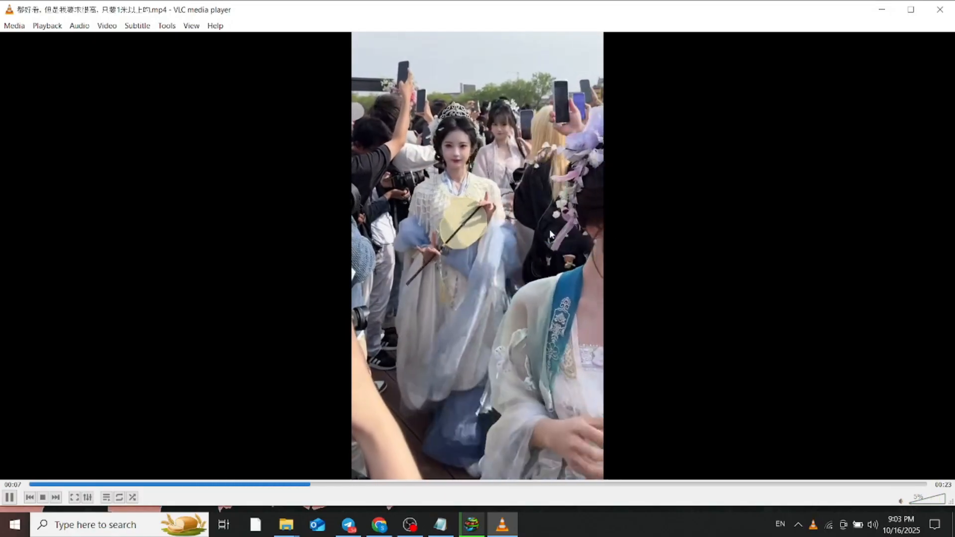
scroll(549, 241, up, 3)
scroll(548, 242, down, 4)
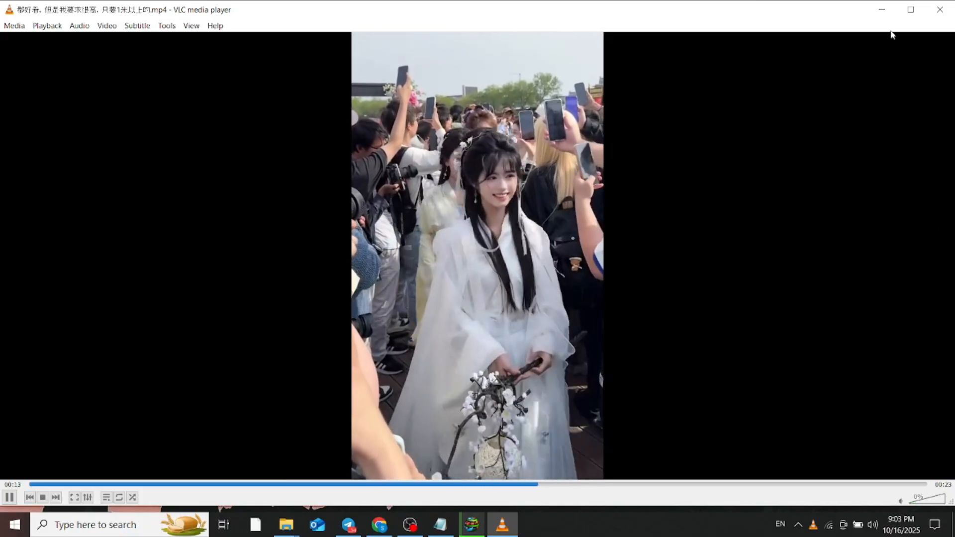
click(939, 13)
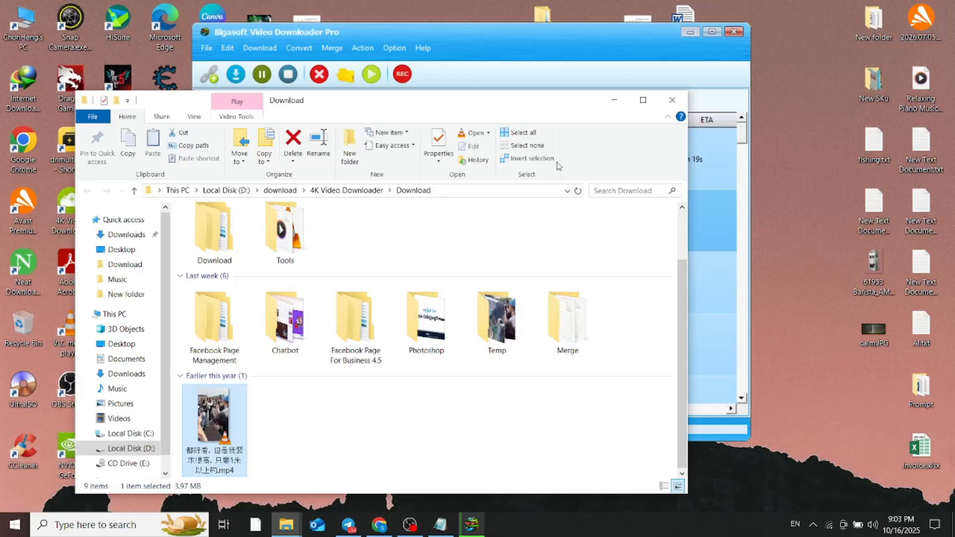
Minimize the download folder, move the downloader window slightly to show the activity list, and switch to Telegram
click(614, 101)
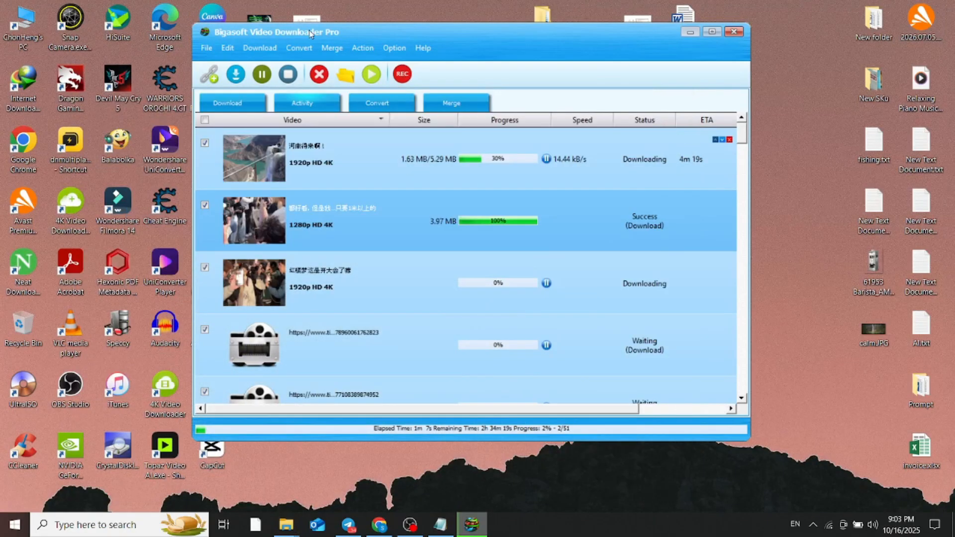
drag(302, 26, 341, 41)
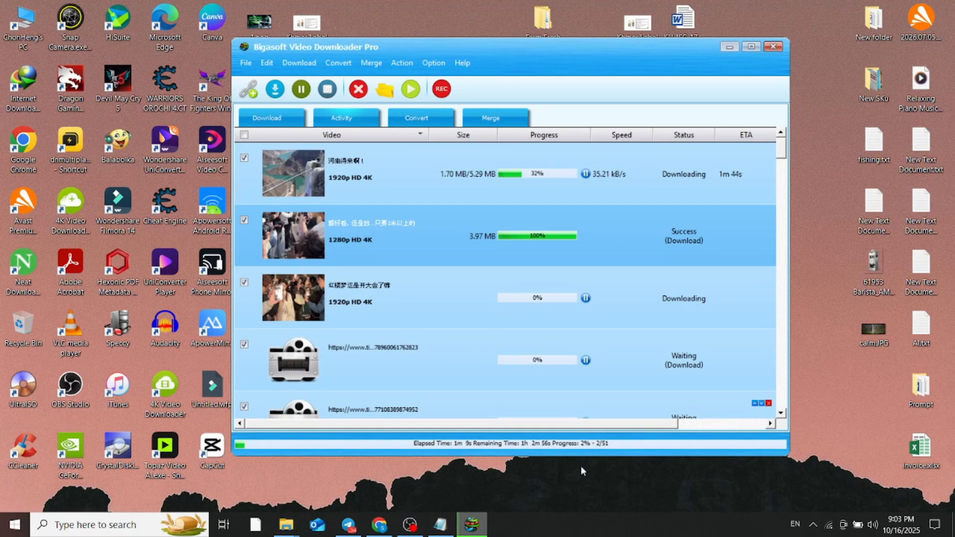
click(339, 529)
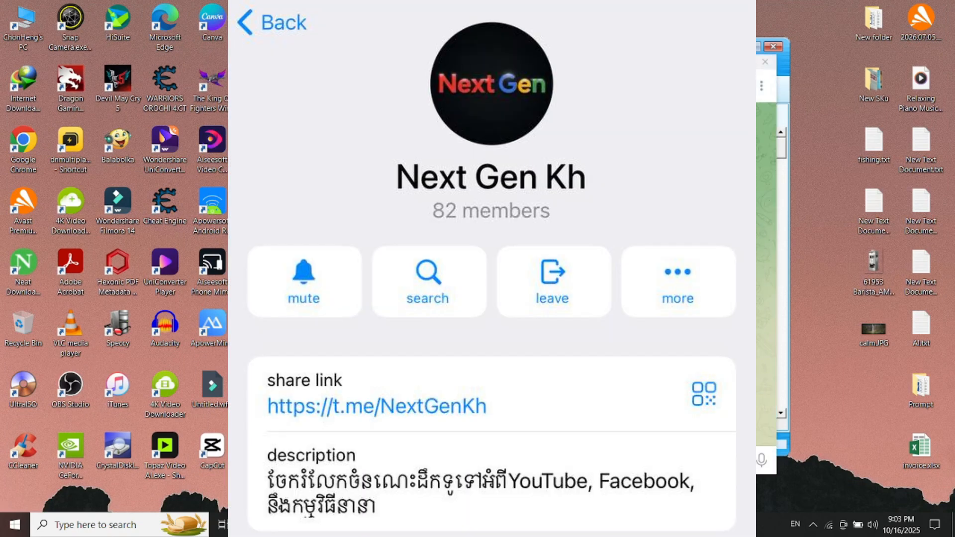